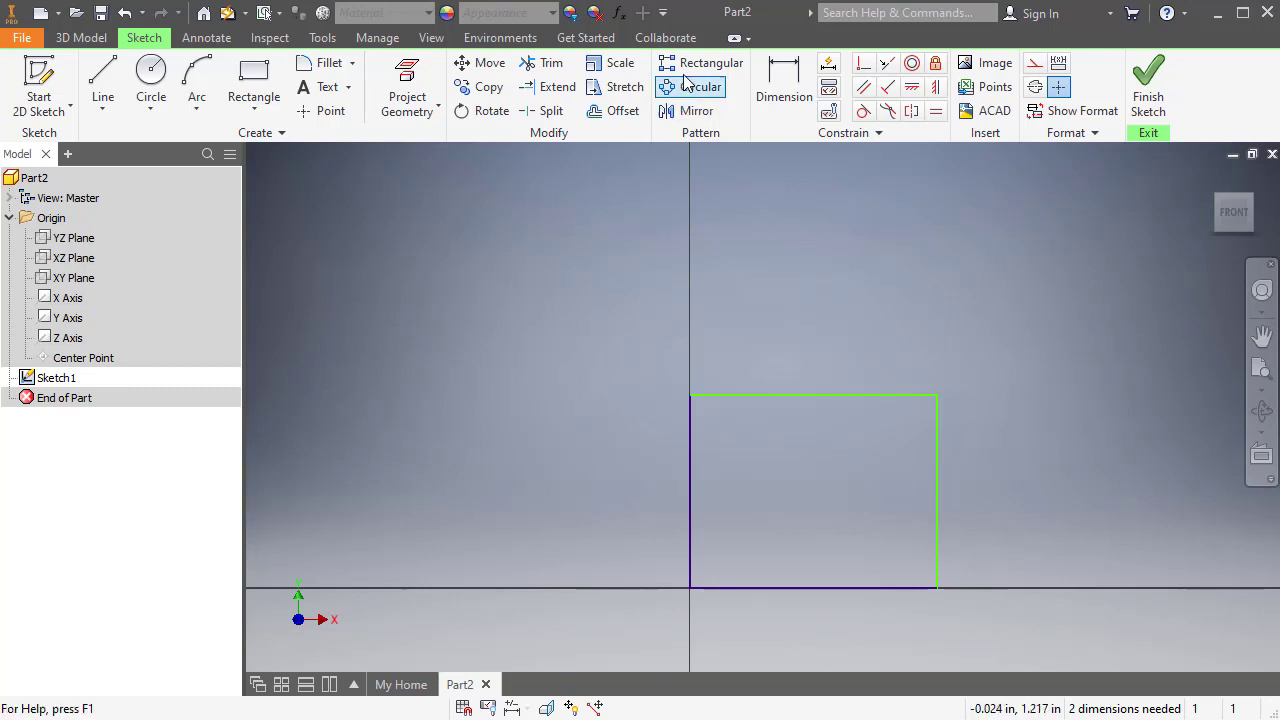
# Step: Dimension the rectangle's left edge to a height of 3 in
pyautogui.click(784, 85)
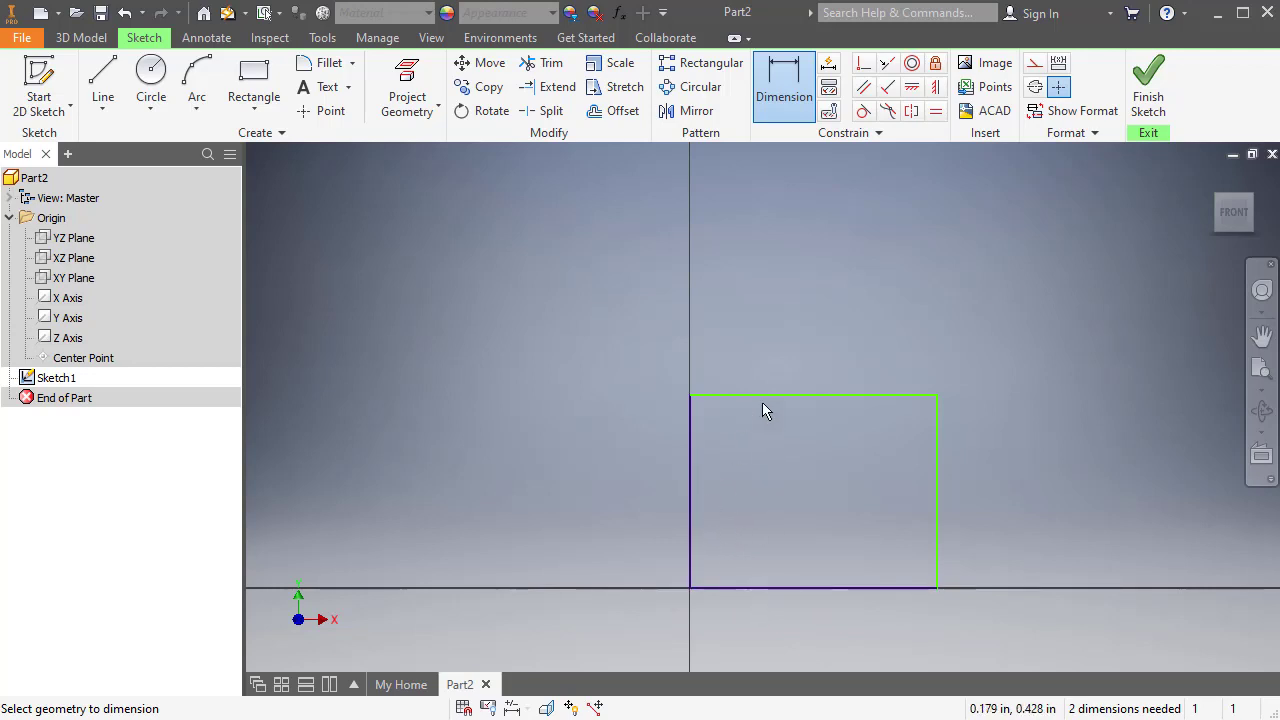
pyautogui.click(692, 500)
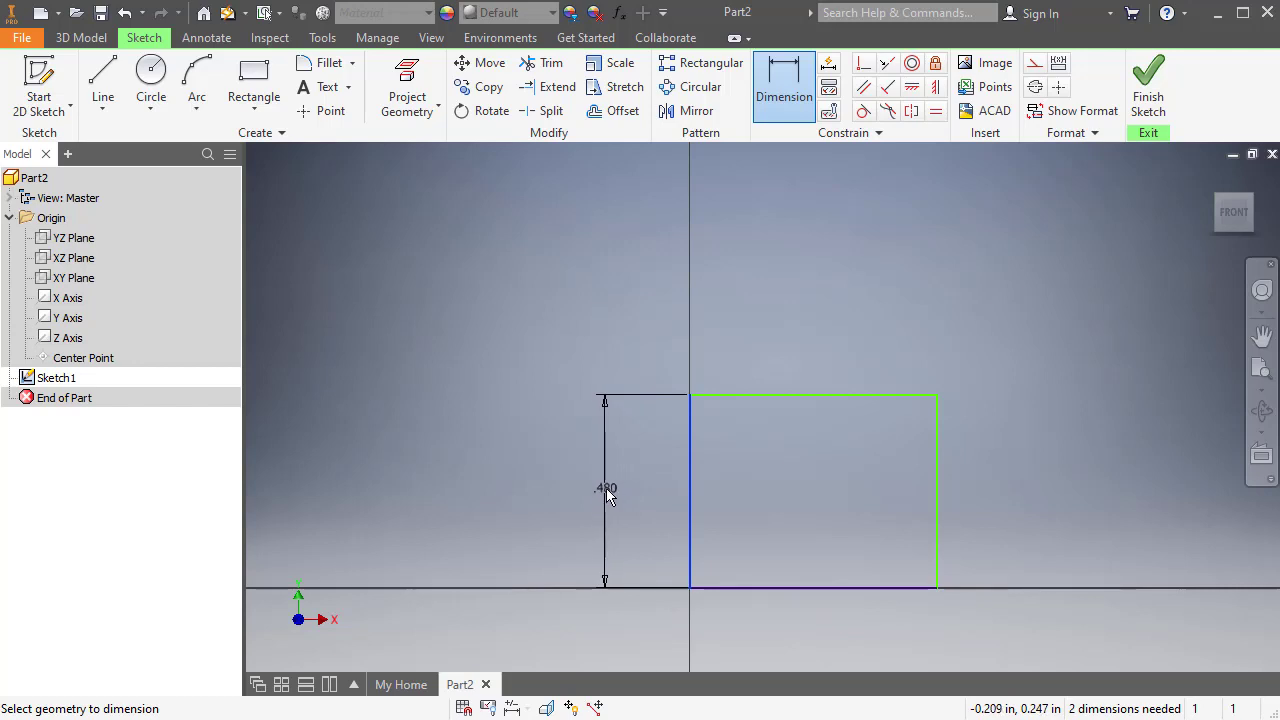
pyautogui.click(606, 488)
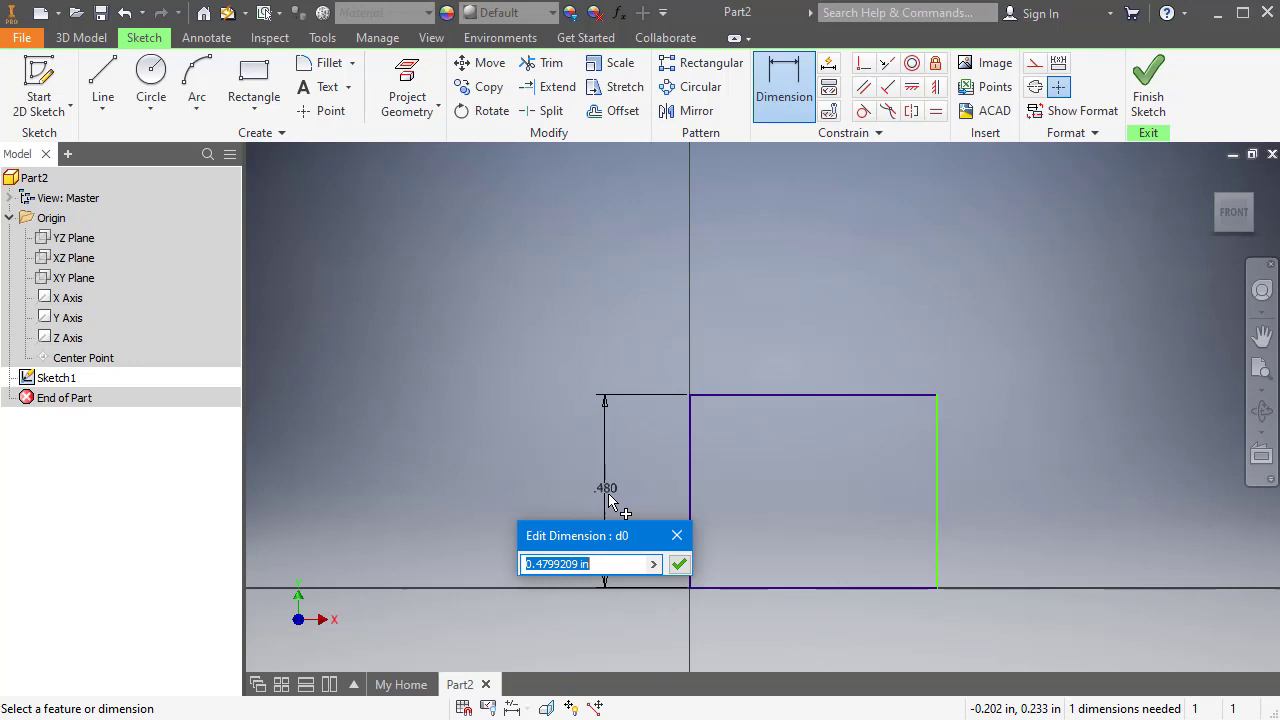
pyautogui.write('3')
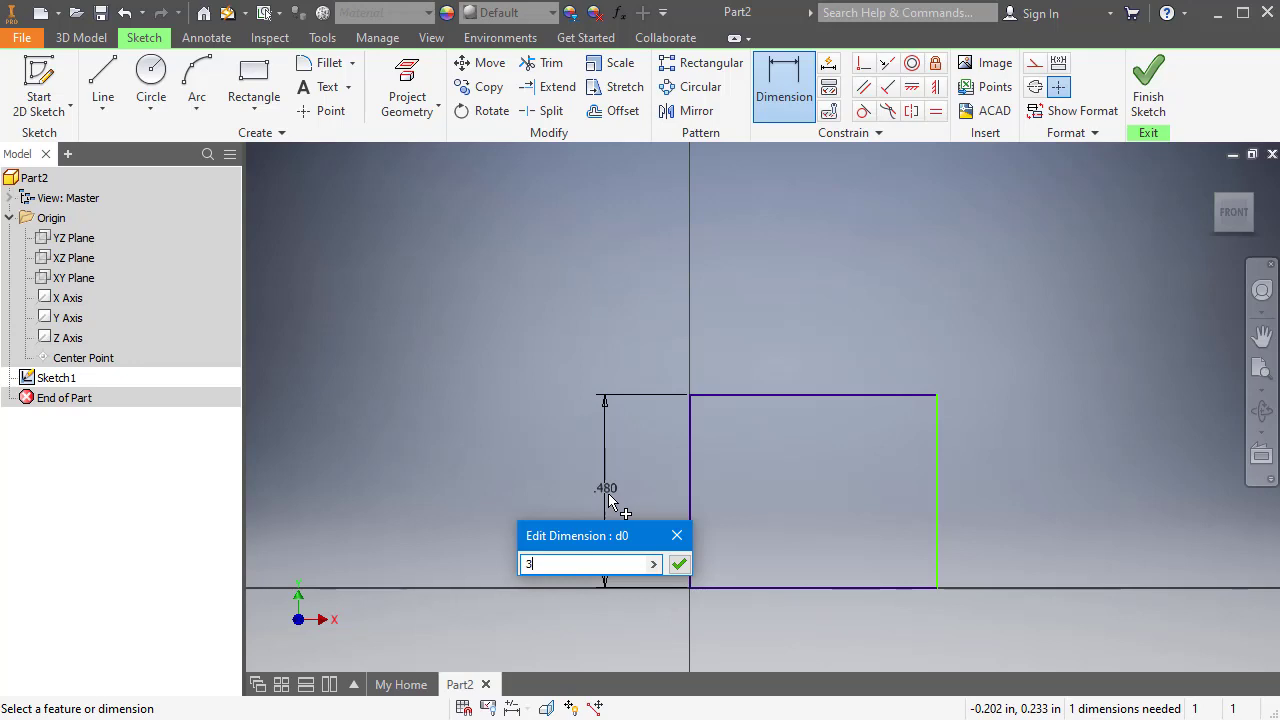
pyautogui.press('Return')
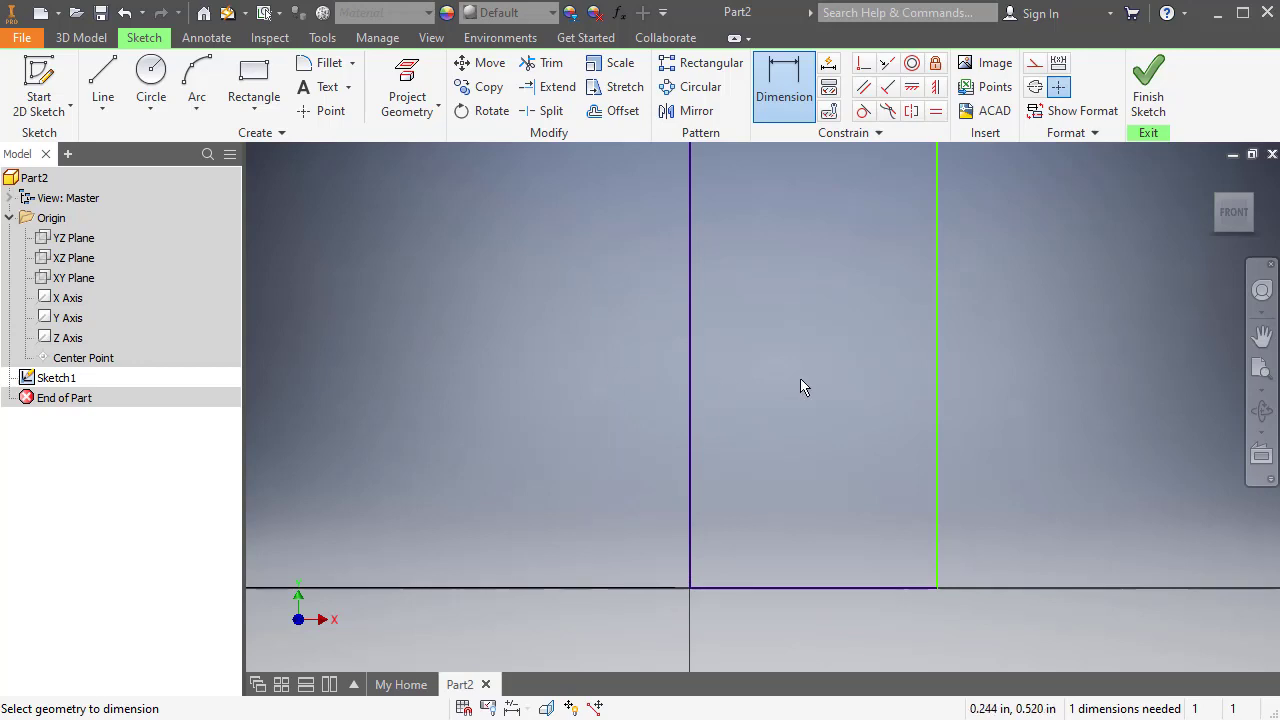
# Step: Zoom out and fit the 3 in tall rectangle and its dimension in the view
pyautogui.scroll(-5, 853, 362)
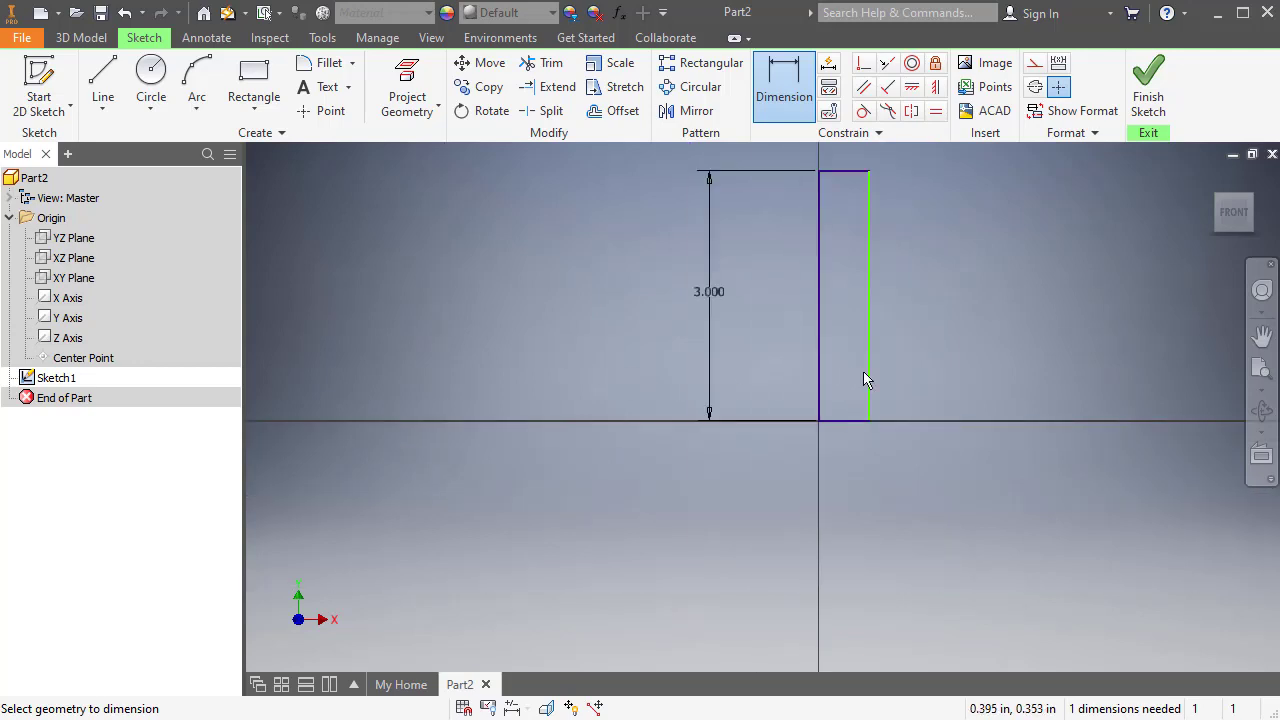
pyautogui.scroll(-4, 1083, 229)
pyautogui.scroll(5, 1083, 229)
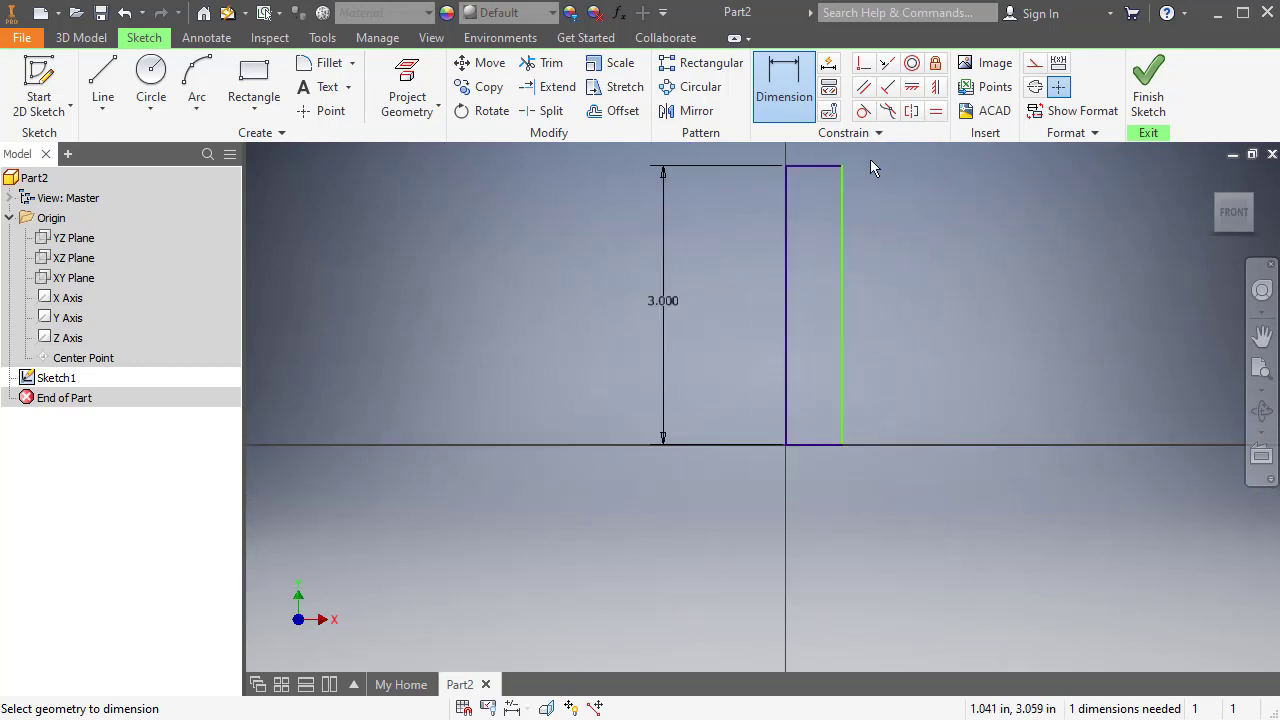
pyautogui.click(1259, 370)
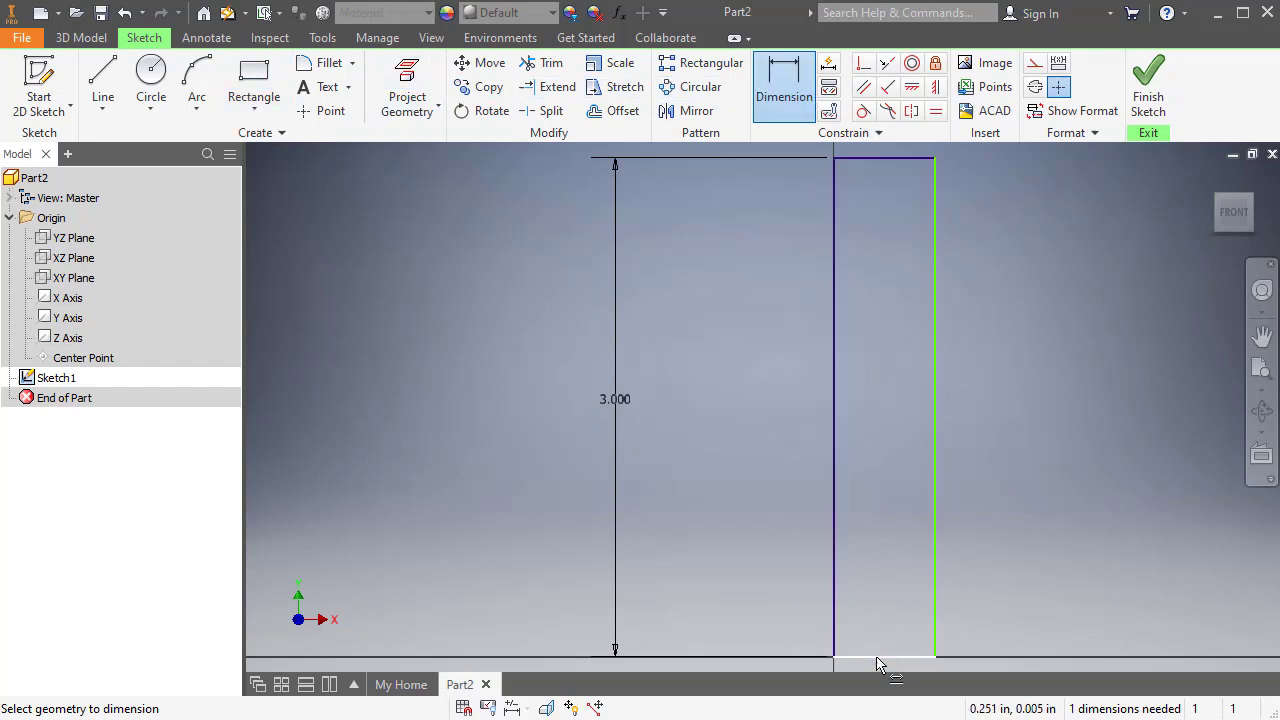
pyautogui.scroll(3, 880, 662)
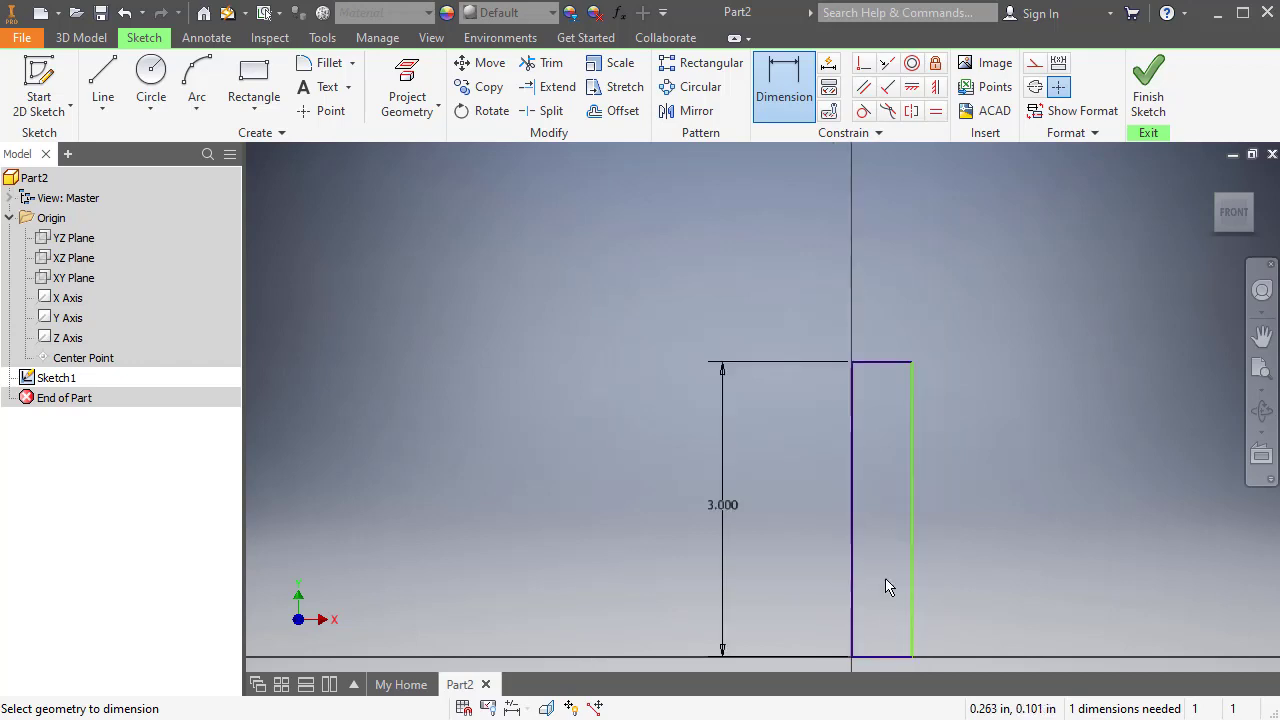
pyautogui.scroll(-1, 880, 430)
pyautogui.scroll(2, 867, 450)
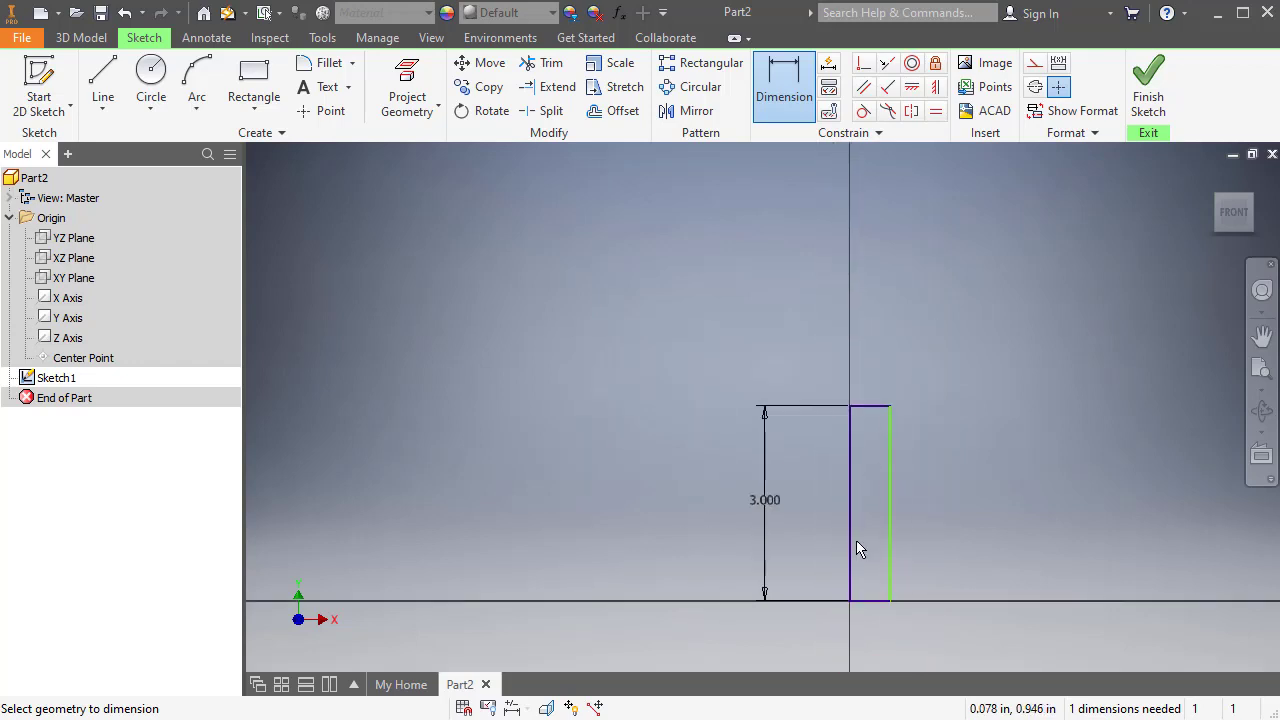
pyautogui.scroll(-3, 860, 600)
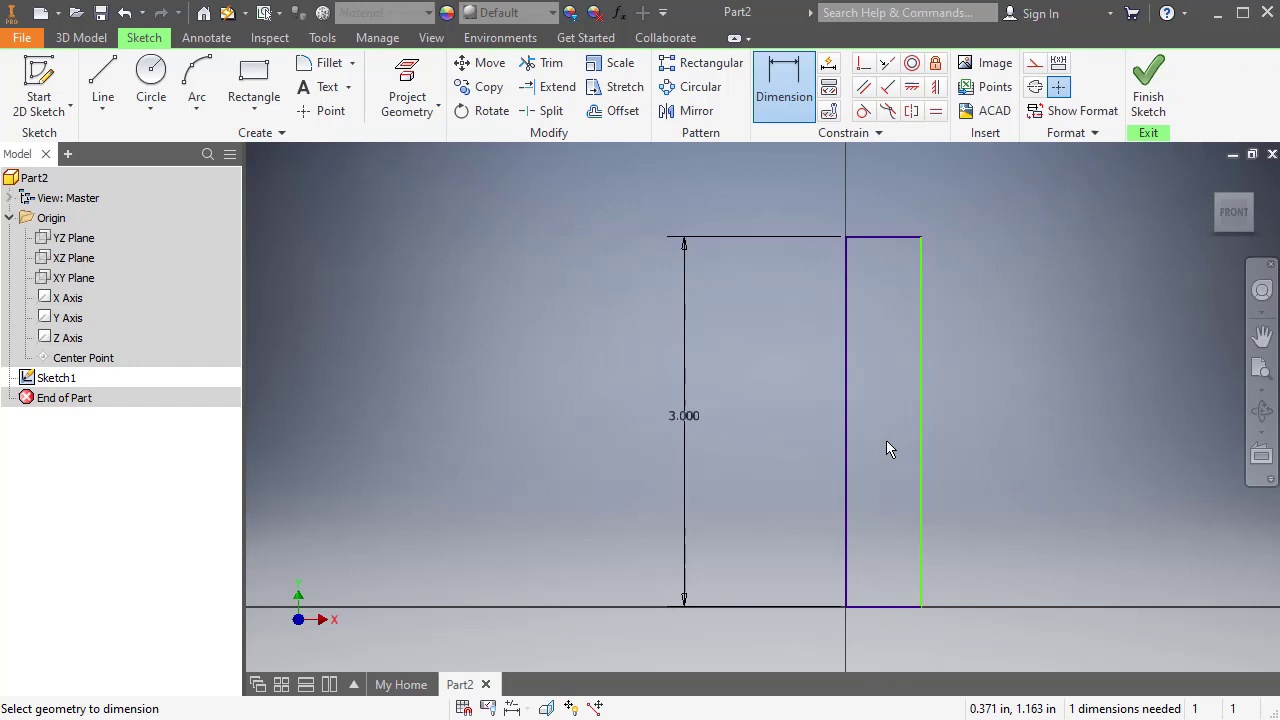
# Step: Dimension the rectangle's width between its left and right edges to 4 in, placed below it
pyautogui.click(886, 607)
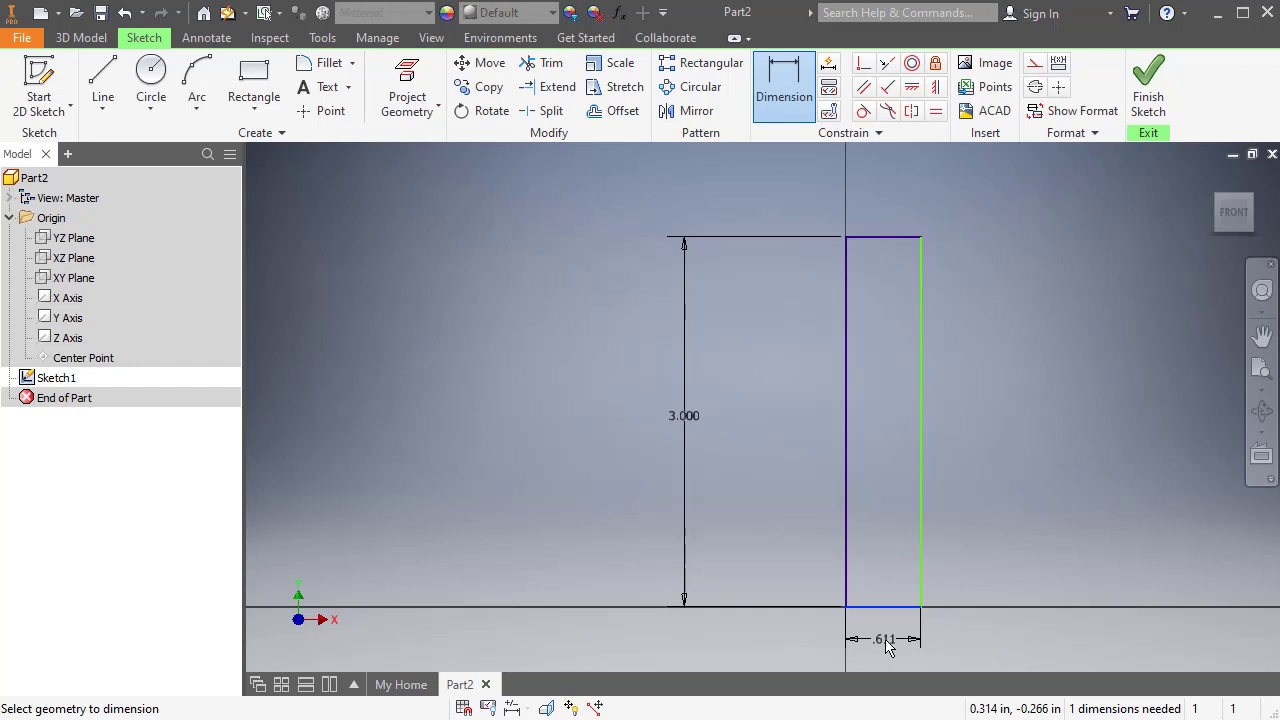
pyautogui.press('Escape')
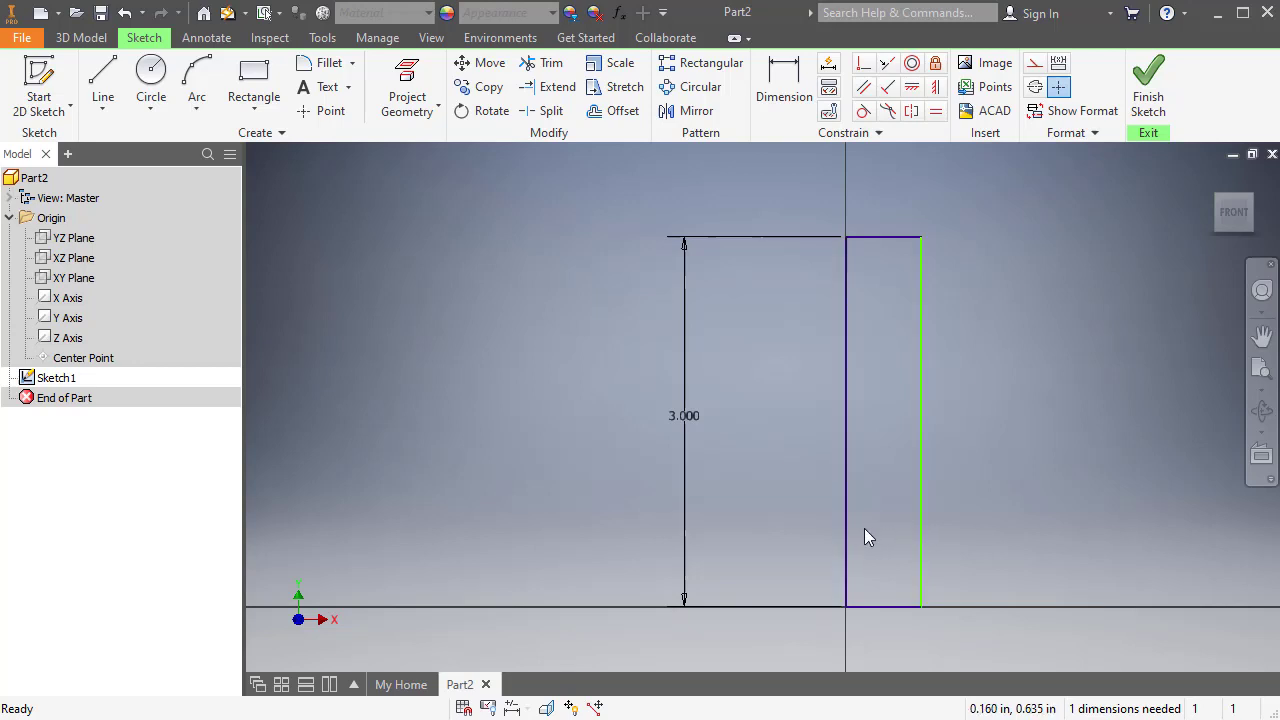
pyautogui.click(782, 84)
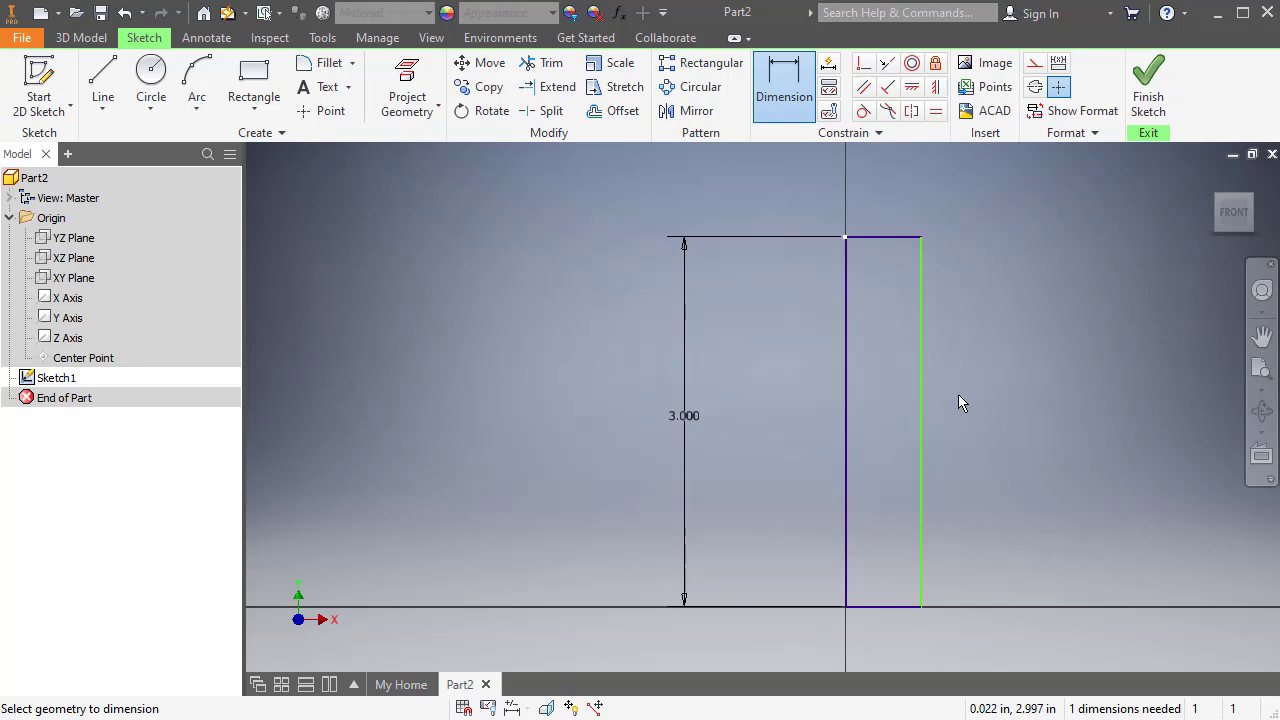
pyautogui.click(848, 530)
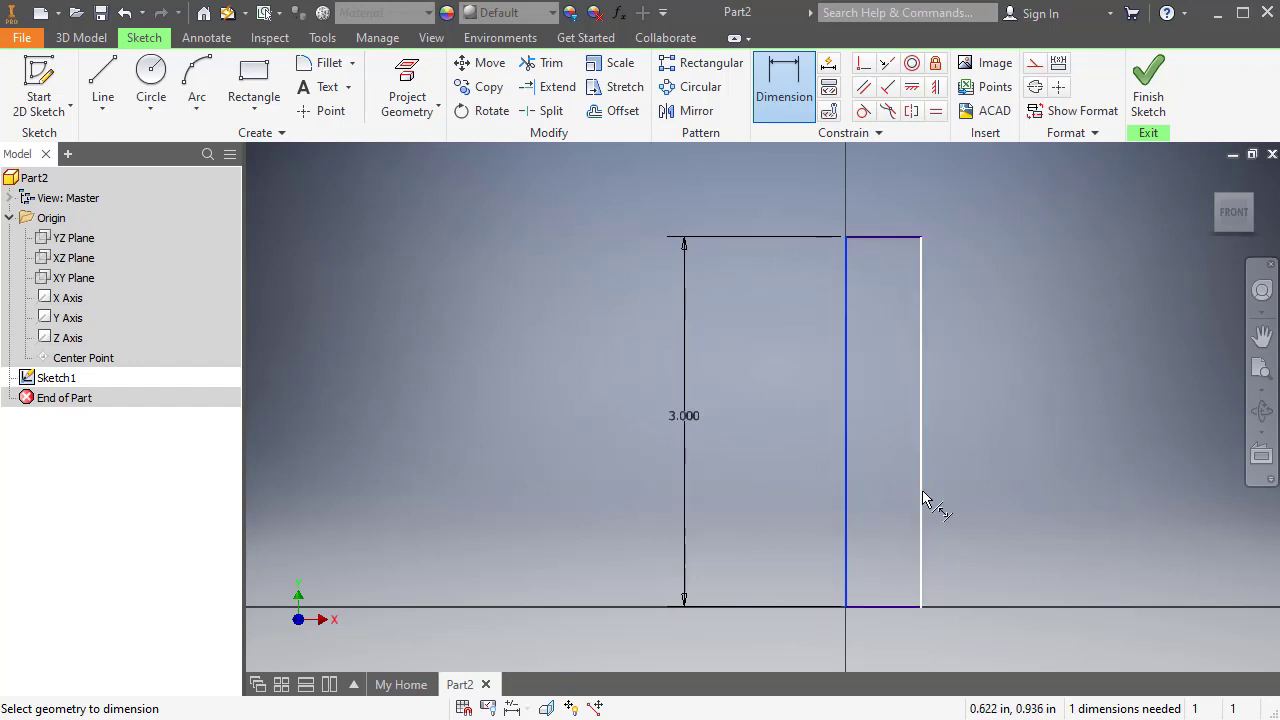
pyautogui.click(922, 498)
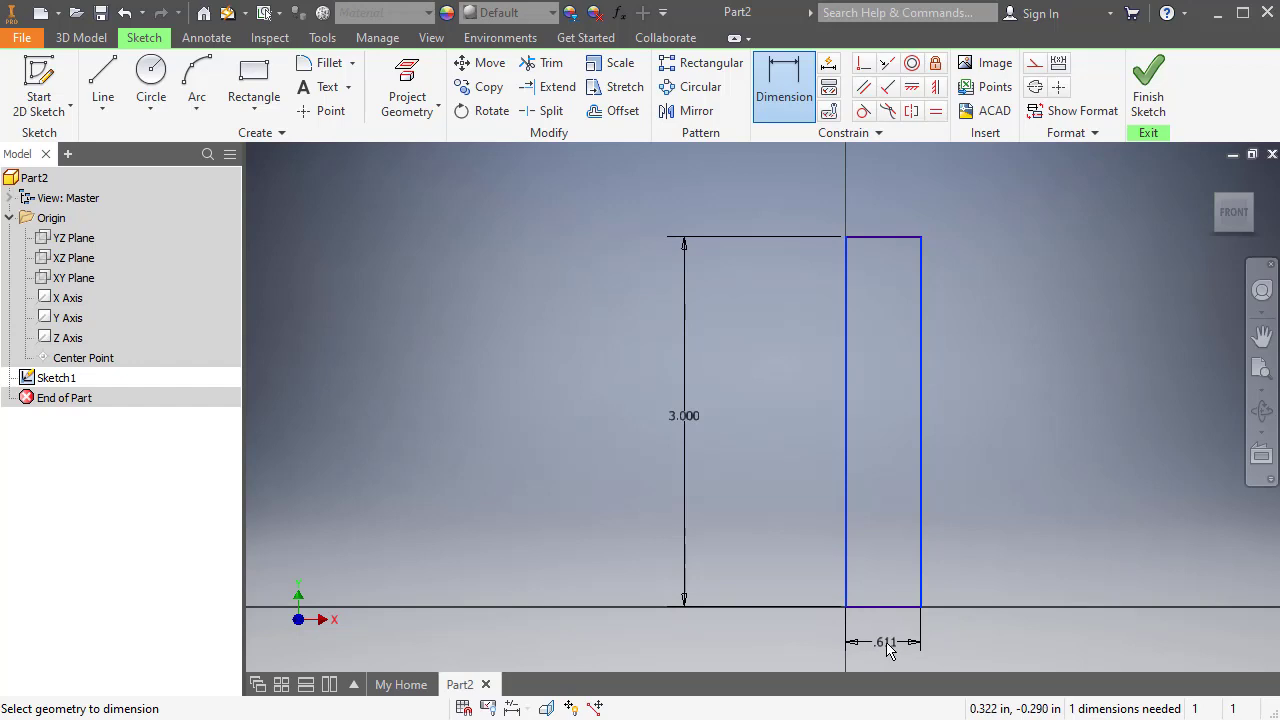
pyautogui.click(886, 645)
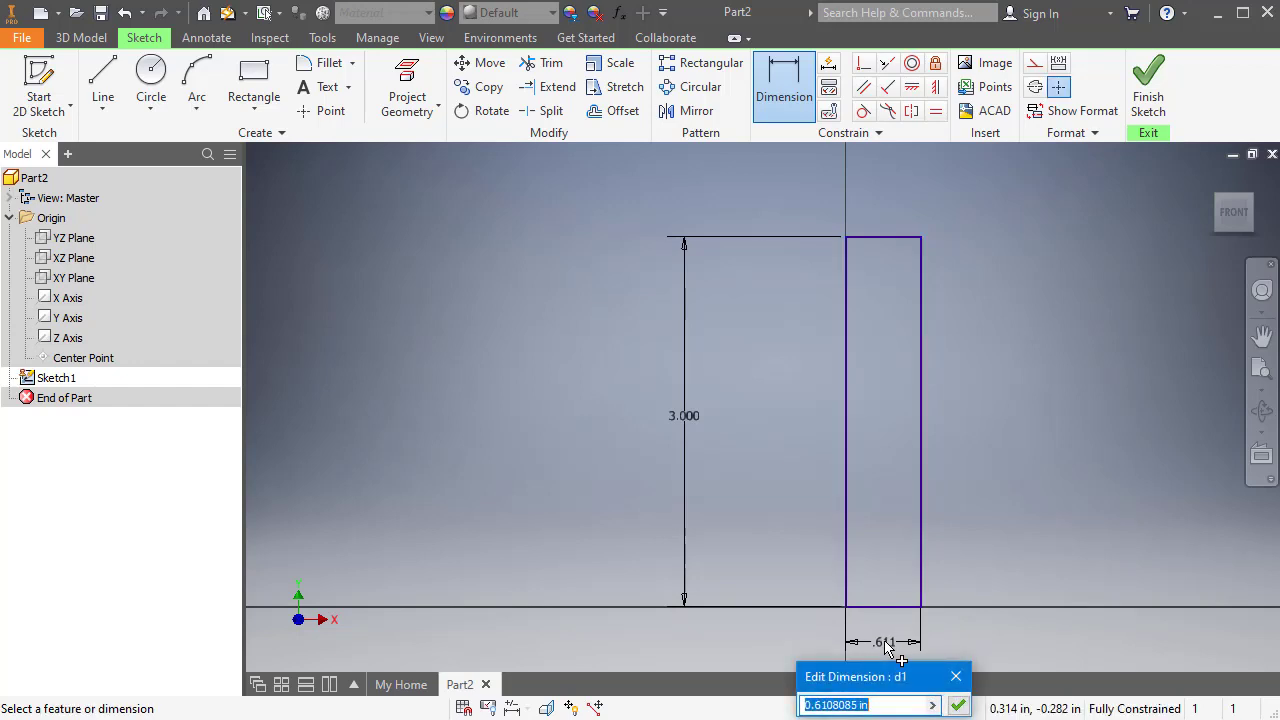
pyautogui.write('4')
pyautogui.press('Return')
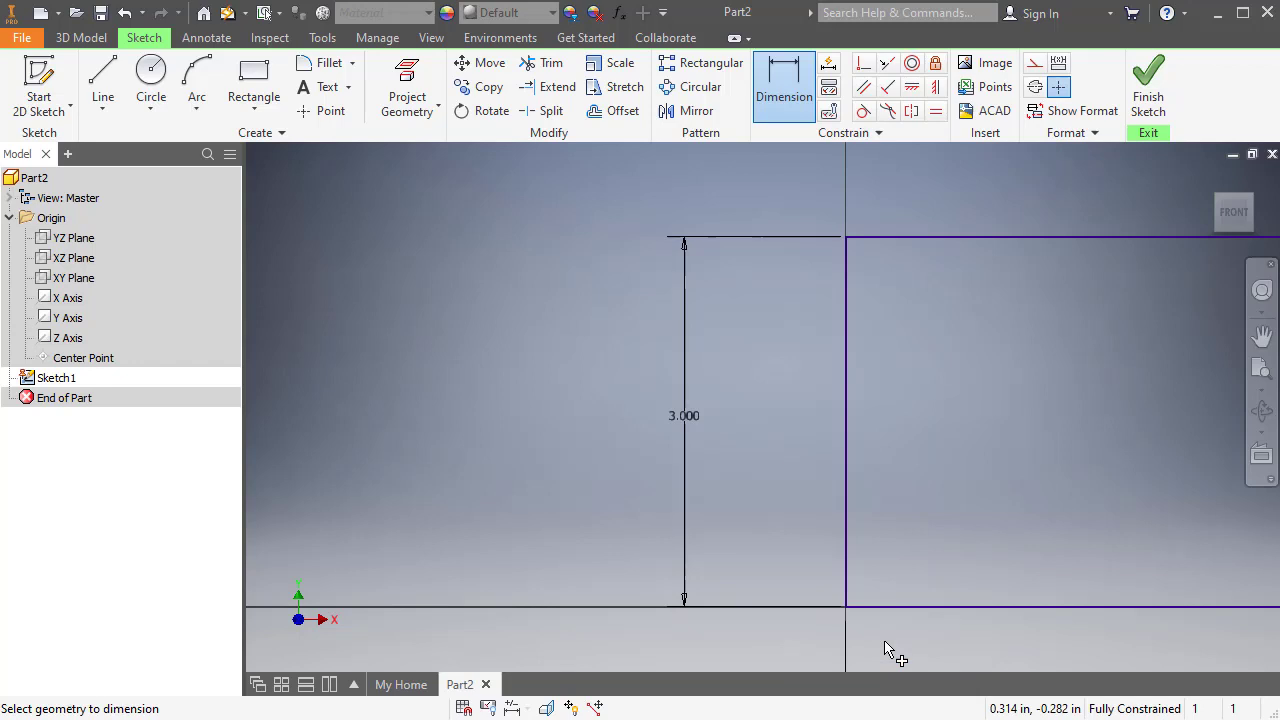
# Step: Zoom All to show the 4 x 3 in rectangle with both dimensions
pyautogui.click(1262, 372)
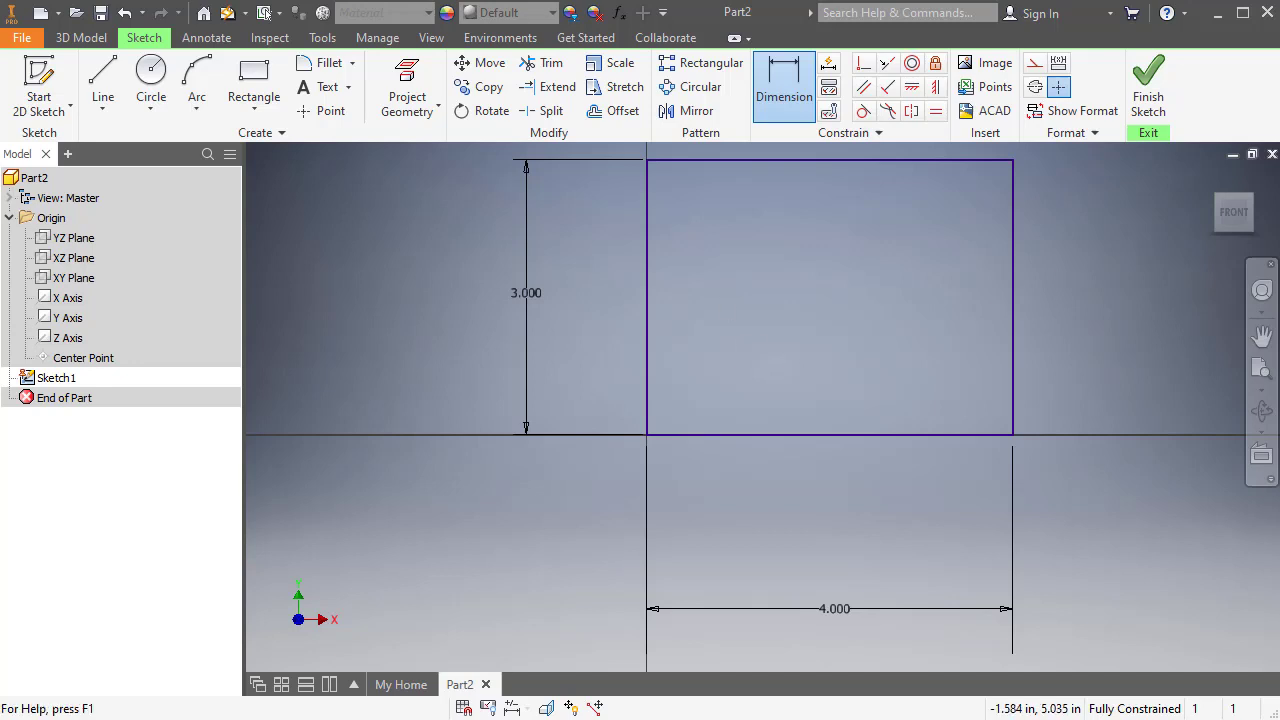
# Step: Draw a line from the rectangle's lower-left corner to a point on its top edge
pyautogui.click(110, 70)
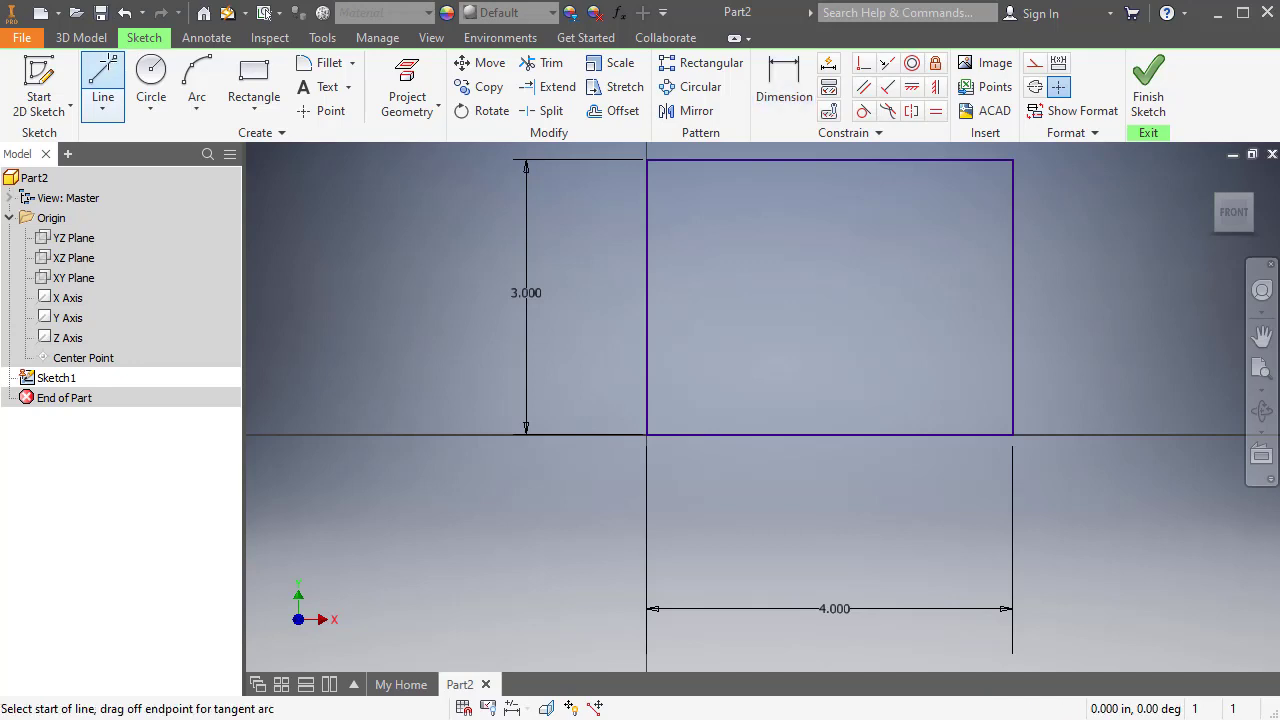
pyautogui.click(647, 435)
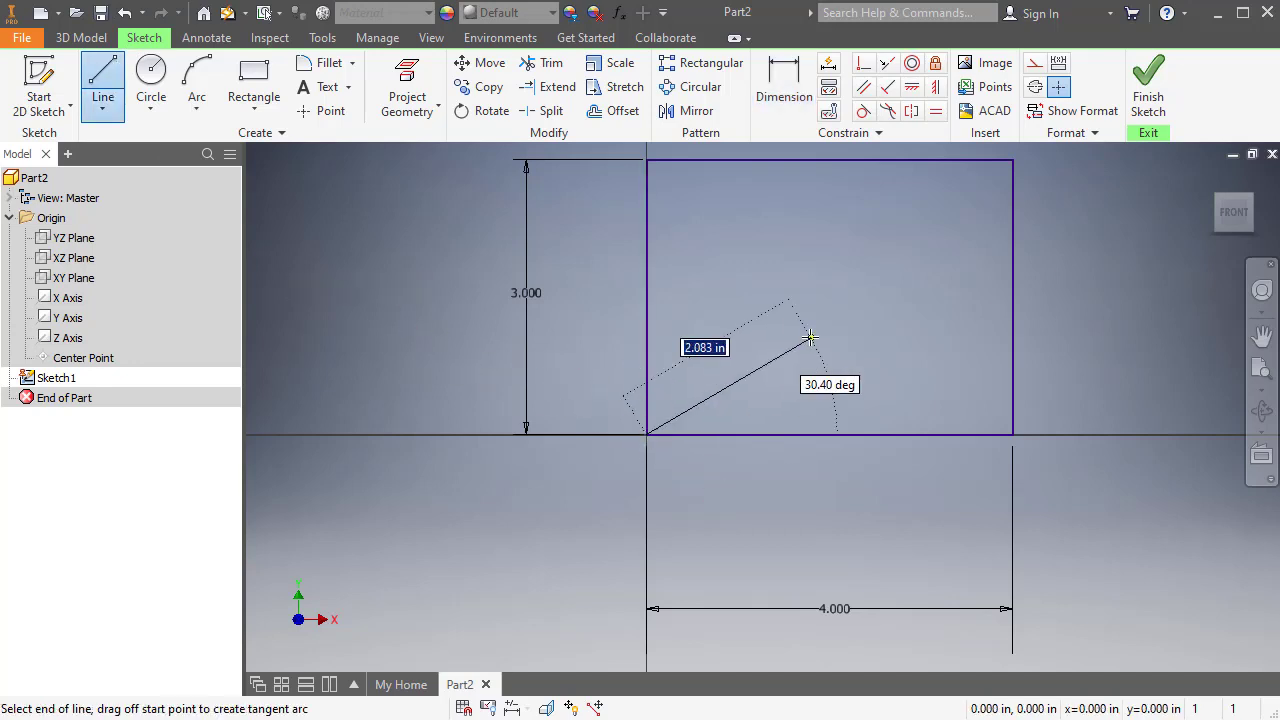
pyautogui.click(791, 160)
pyautogui.press('Escape')
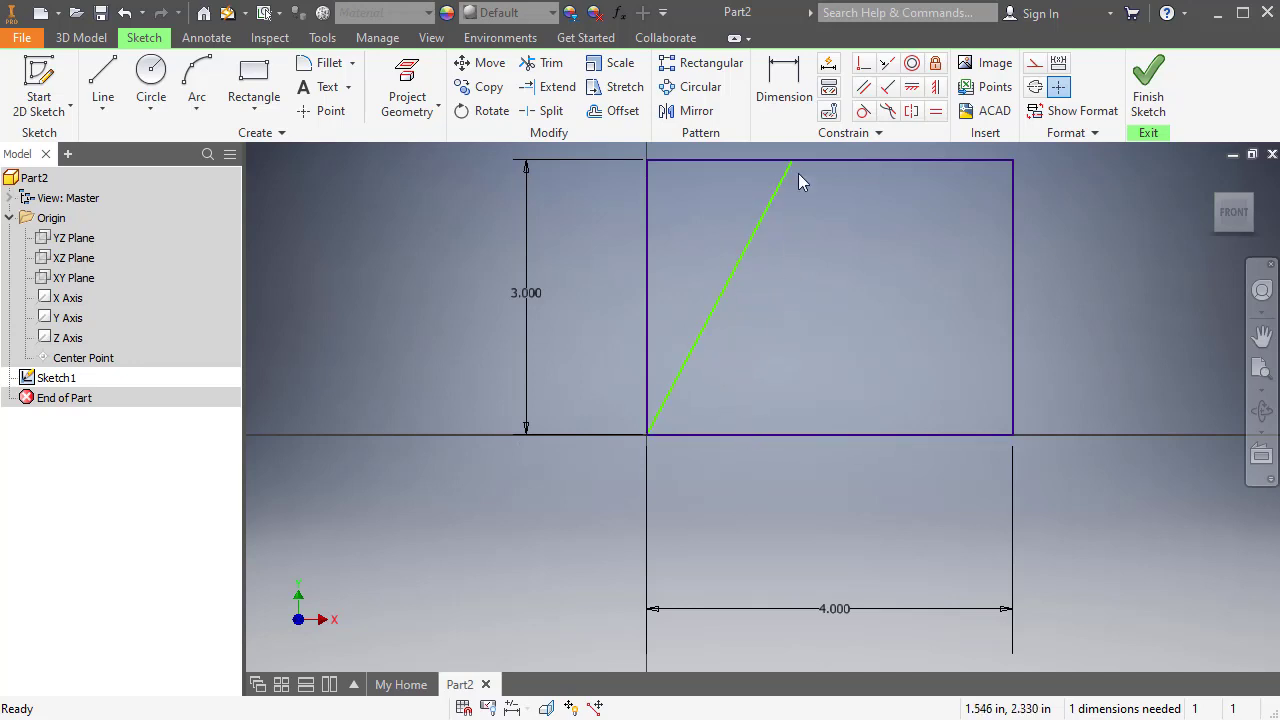
# Step: Add a 45° angle dimension between the bottom edge and the diagonal line
pyautogui.click(785, 72)
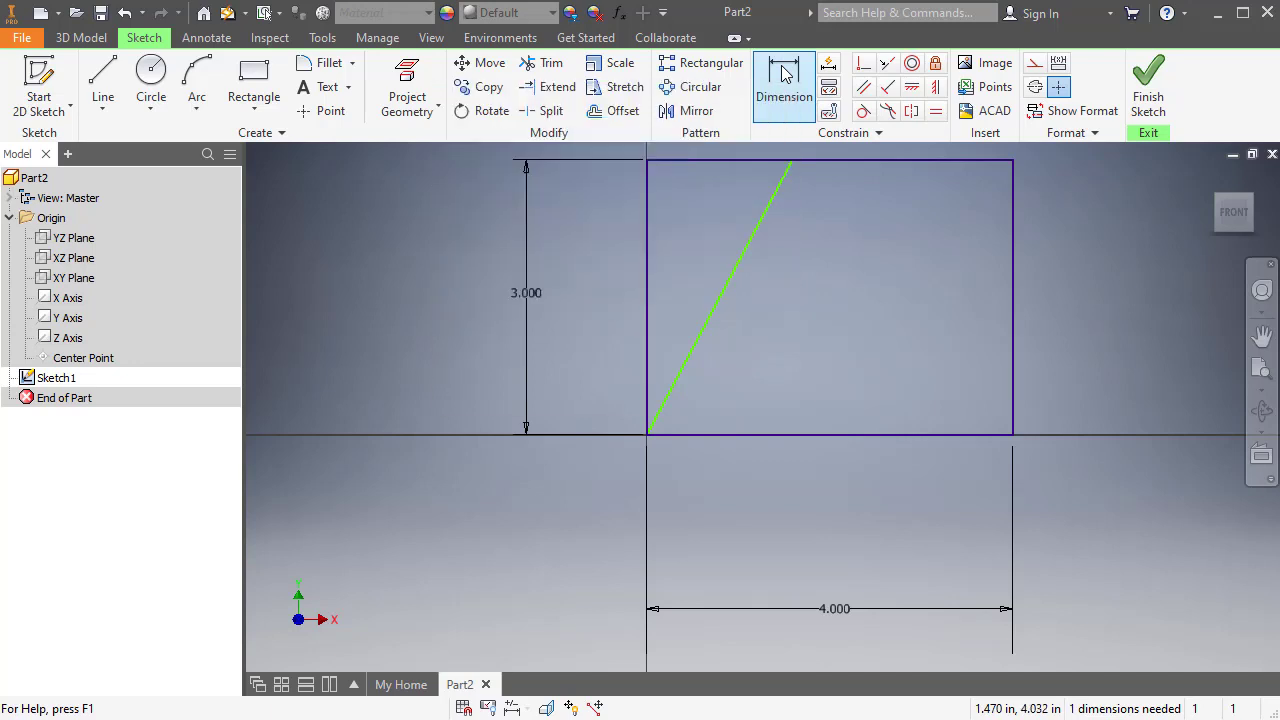
pyautogui.click(777, 436)
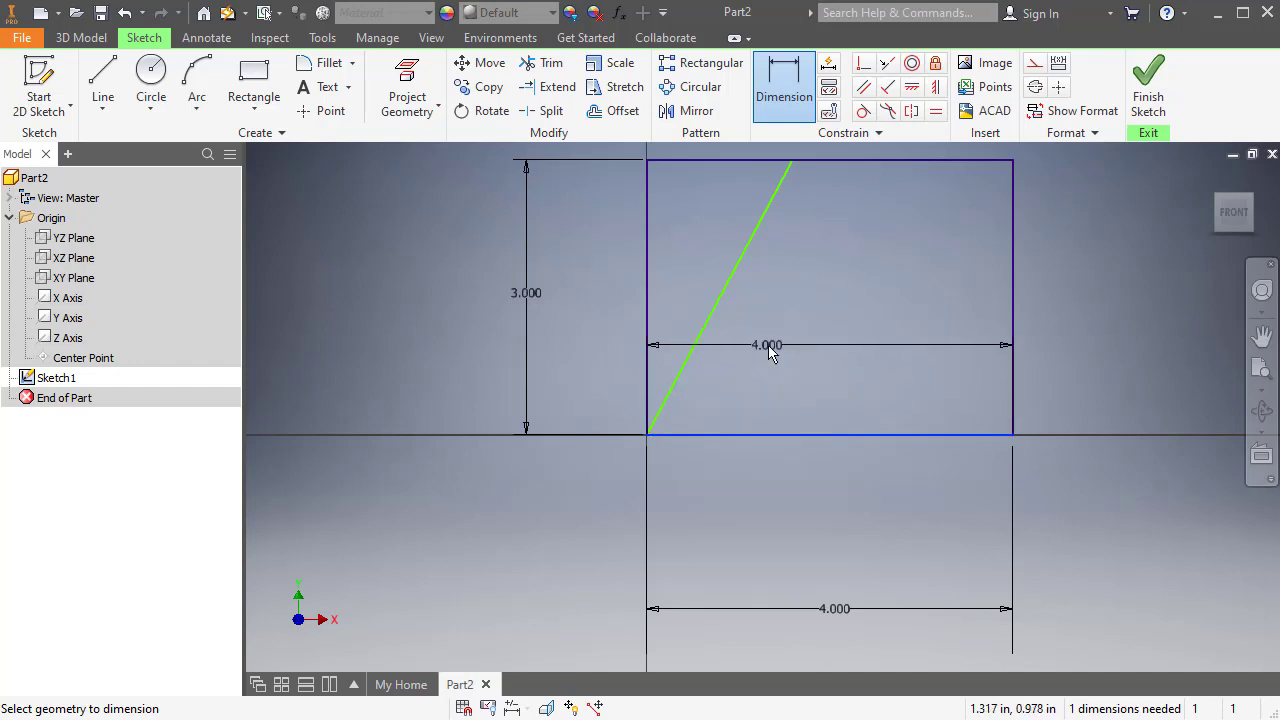
pyautogui.click(714, 318)
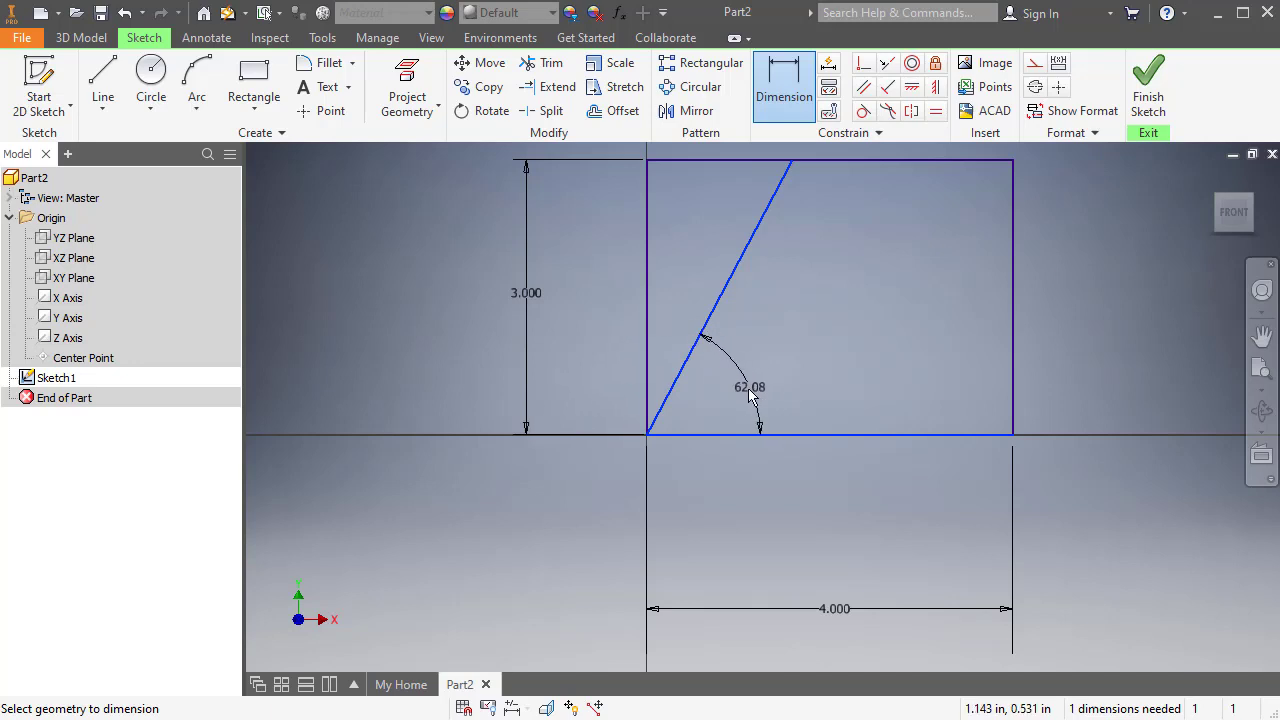
pyautogui.click(752, 381)
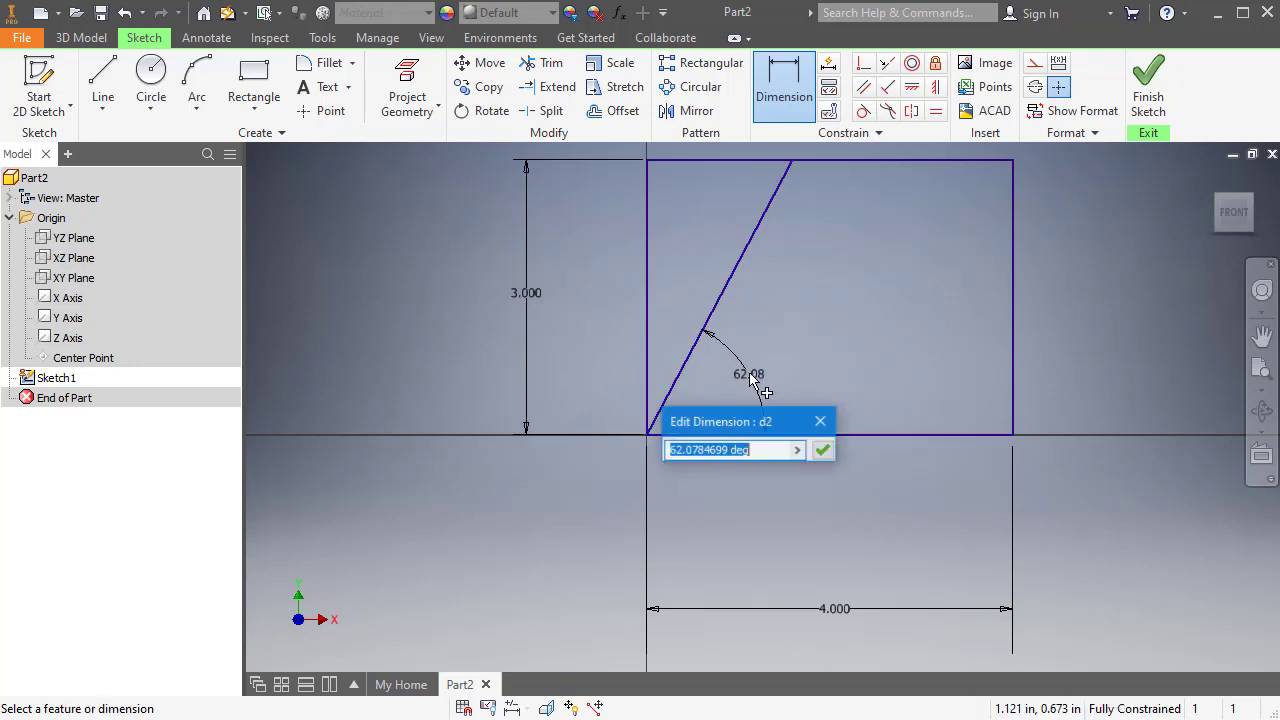
pyautogui.write('45')
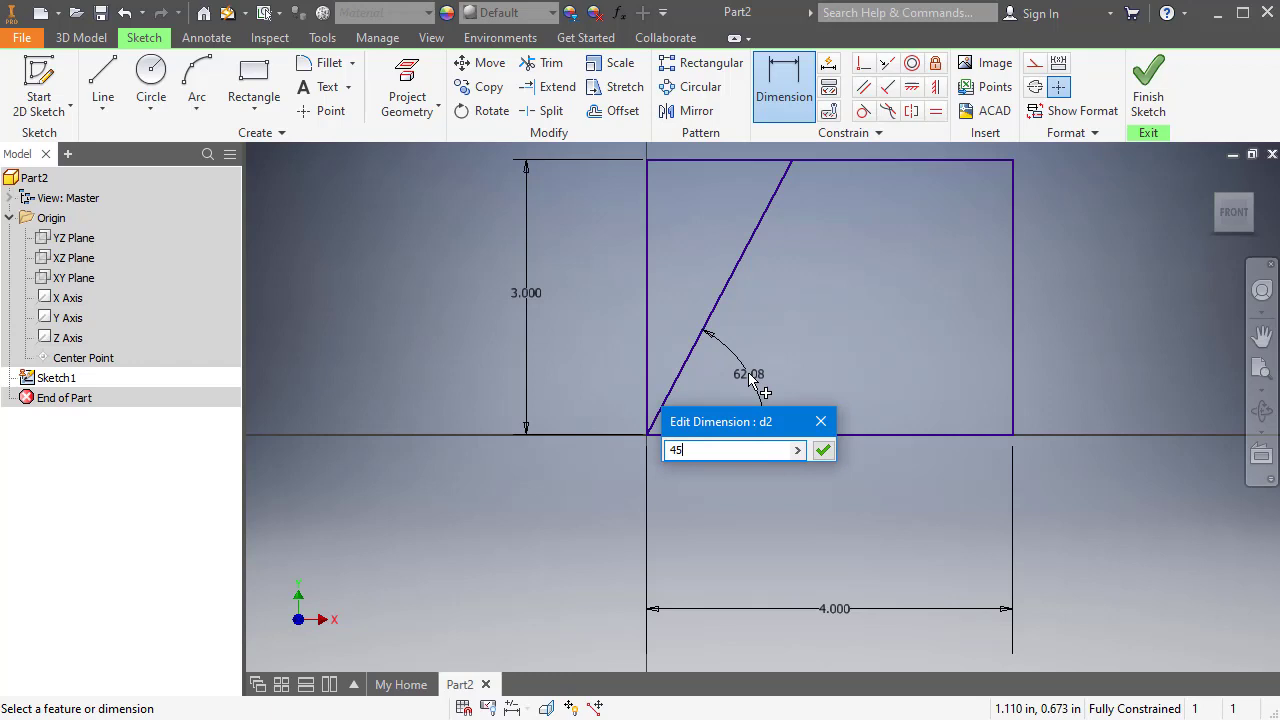
pyautogui.press('Return')
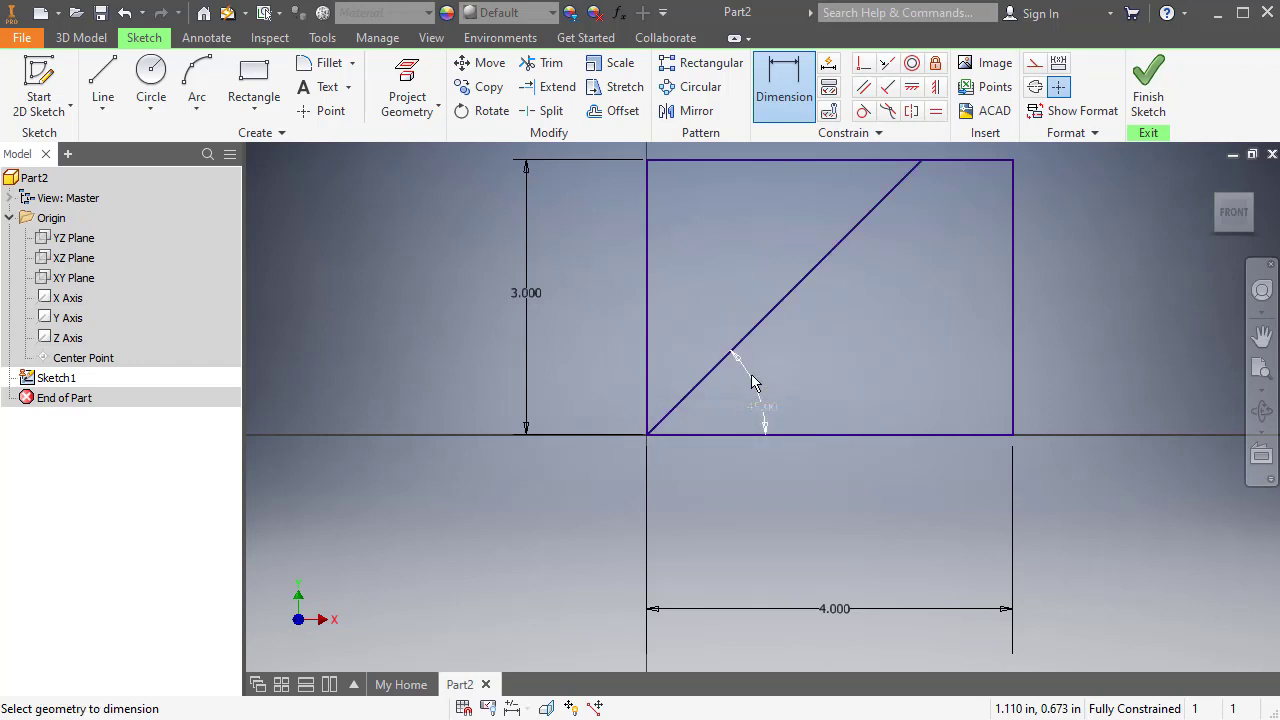